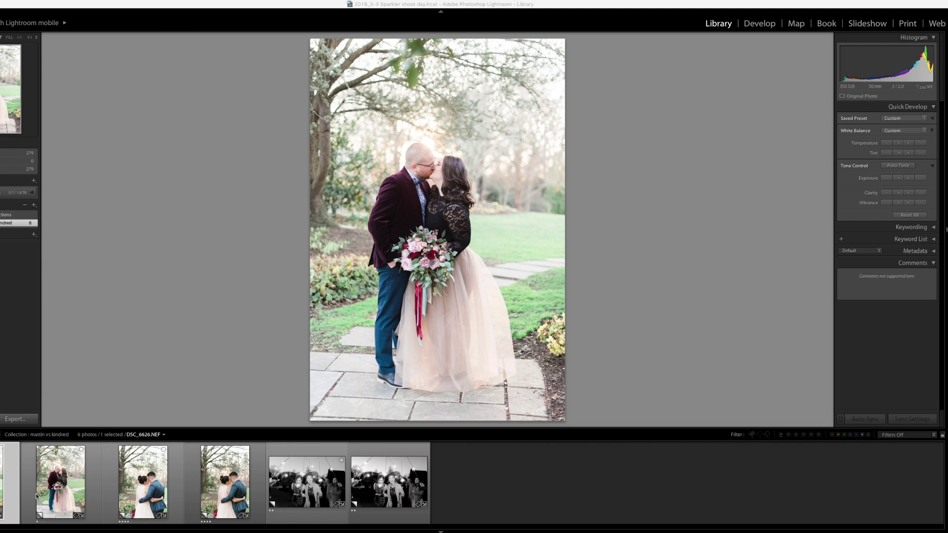
# Browse the collection's portraits and open the first photo of the kissing couple in the Develop module.
pyautogui.press('Right')
pyautogui.press('Right')
pyautogui.press('Right')
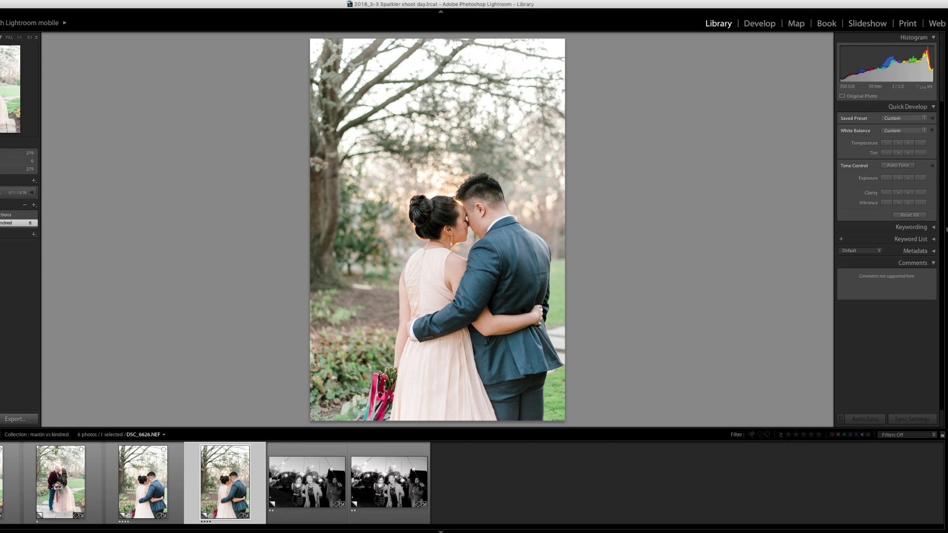
pyautogui.press('Left')
pyautogui.press('Left')
pyautogui.press('Left')
pyautogui.press('d')
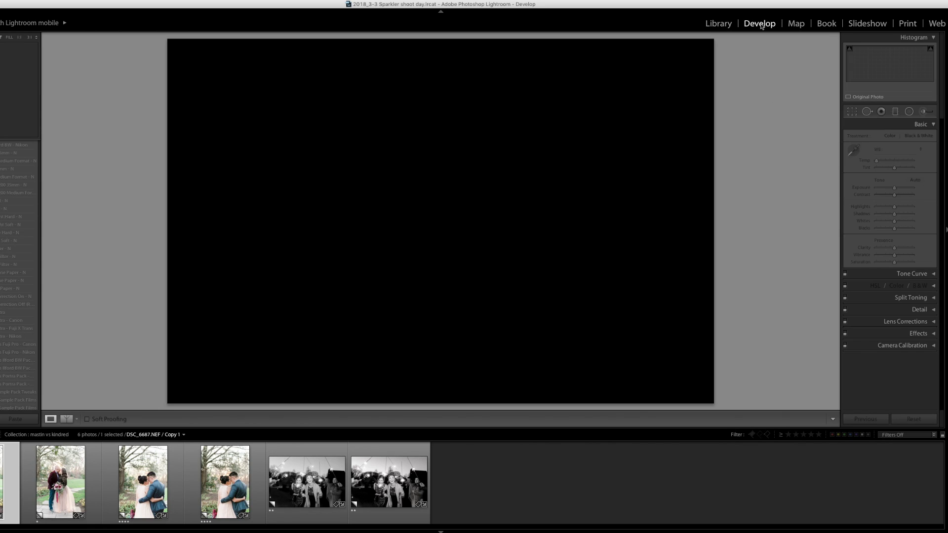
# Reset the develop settings of all six photos in the collection.
pyautogui.press('super+a')
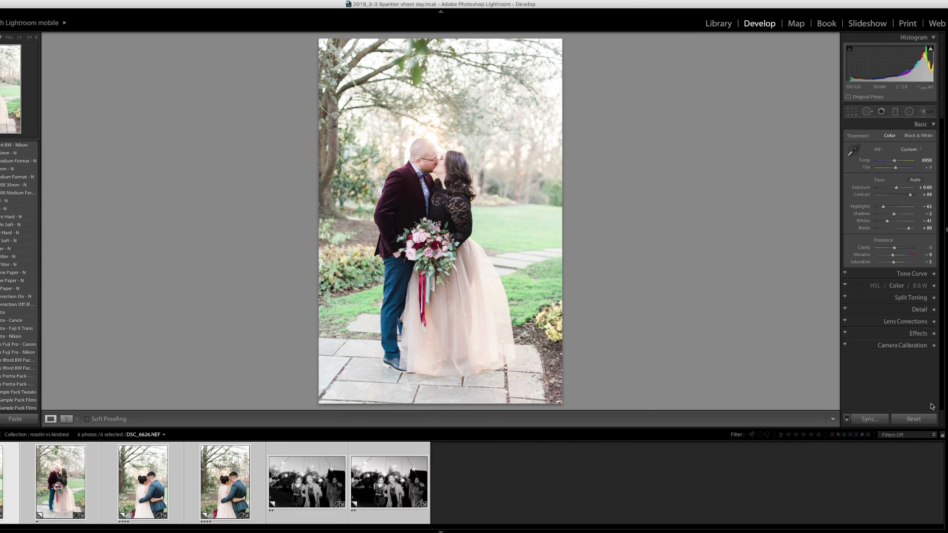
pyautogui.click(914, 419)
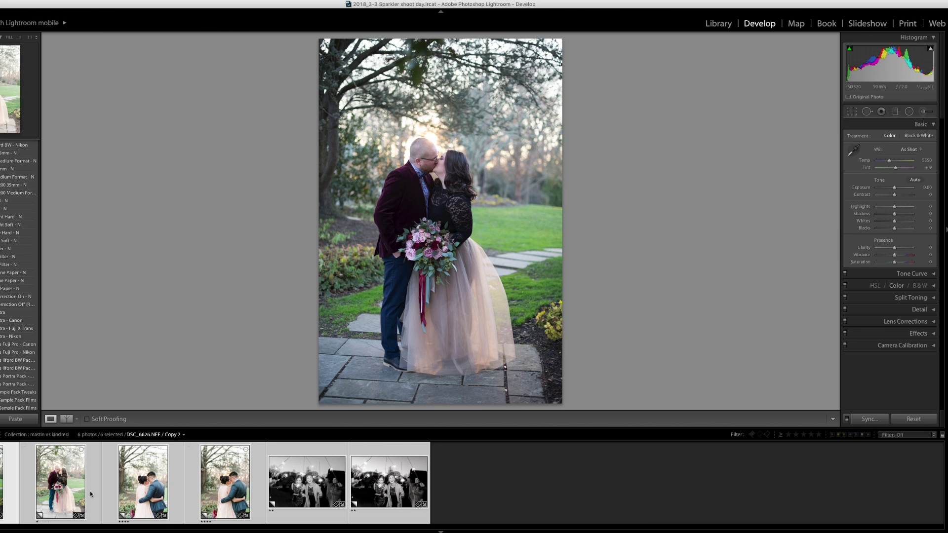
pyautogui.press('super+z')
pyautogui.click(914, 419)
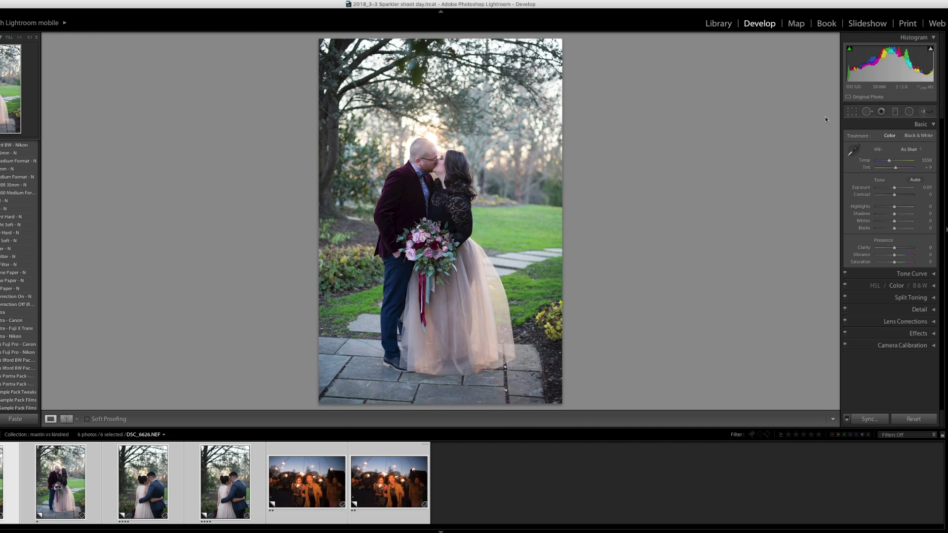
# Apply the Fuji Pro 400H Neutral, Lens Correction On and Medium Format Grain presets to the first photo, with exposure +0.40 and temperature 6800.
pyautogui.scroll(5, 10, 274)
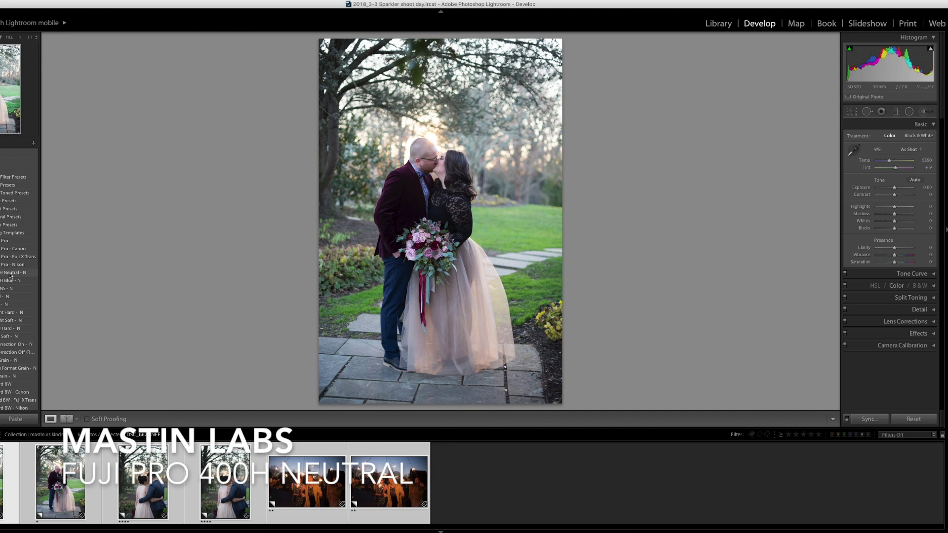
pyautogui.click(10, 274)
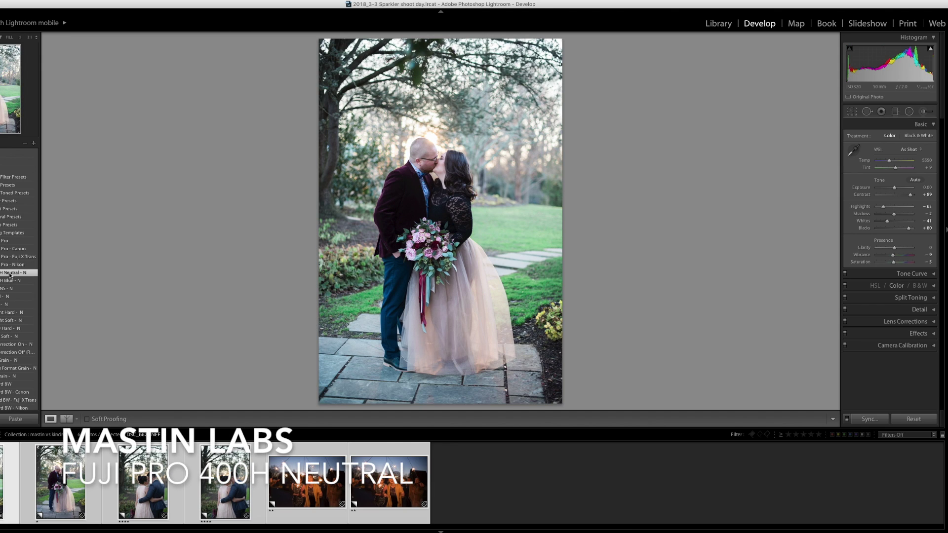
pyautogui.scroll(-1, 15, 296)
pyautogui.click(20, 324)
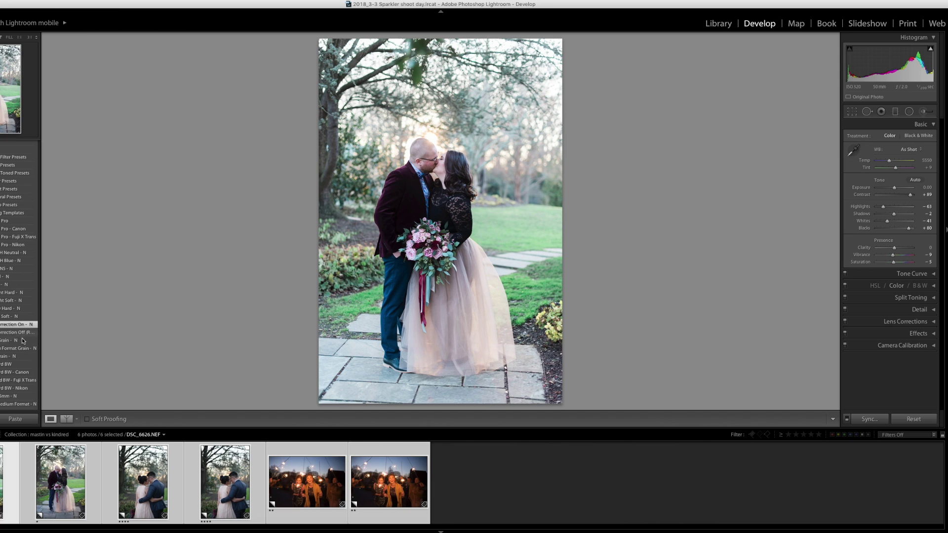
pyautogui.click(21, 348)
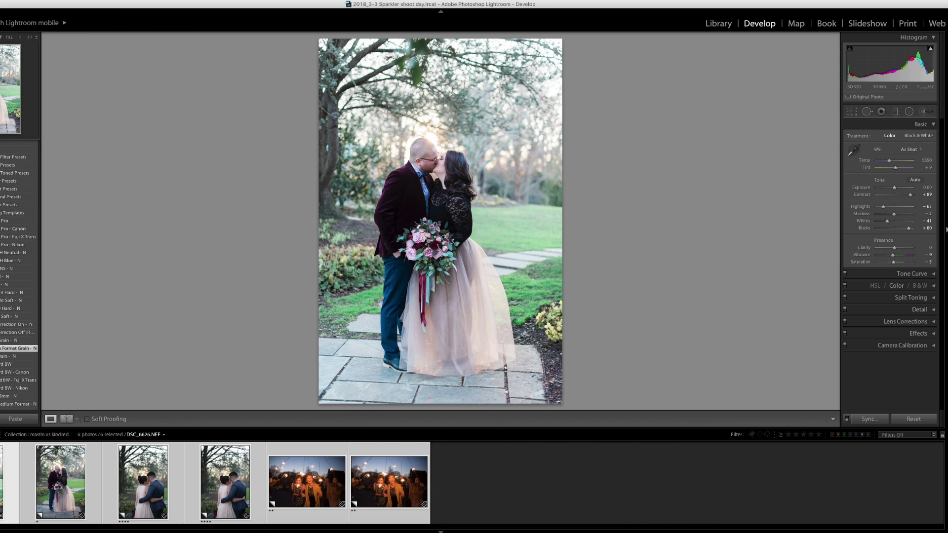
pyautogui.moveTo(927, 188); pyautogui.dragTo(931, 161)
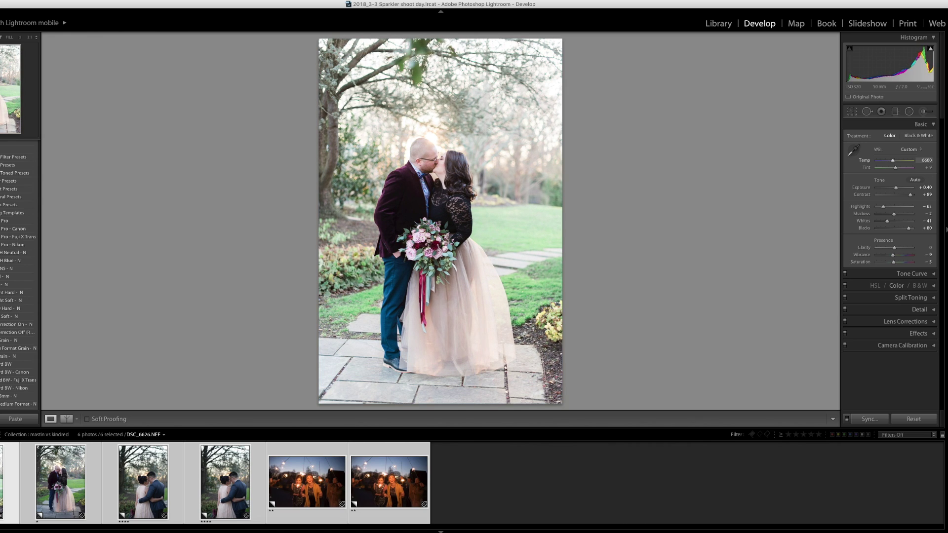
pyautogui.moveTo(925, 159); pyautogui.dragTo(920, 160)
# Apply the Kindred Essential (Low Contrast) preset to the second copy of the kissing couple photo.
pyautogui.press('Right')
pyautogui.scroll(-1, 18, 302)
pyautogui.scroll(-10, 18, 303)
pyautogui.click(23, 263)
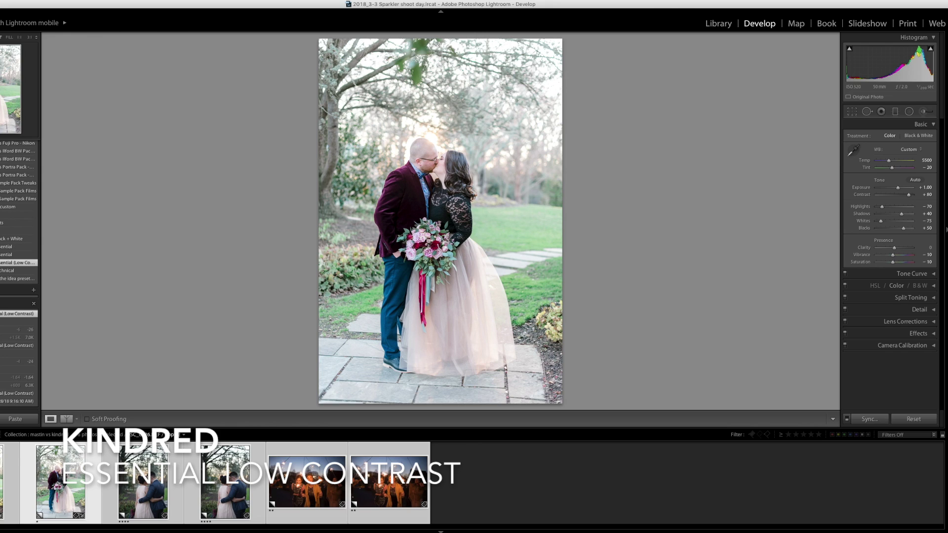
# Set the Kindred copy's white balance to temperature 6700 and tint -27.
pyautogui.click(926, 160)
pyautogui.write('5700')
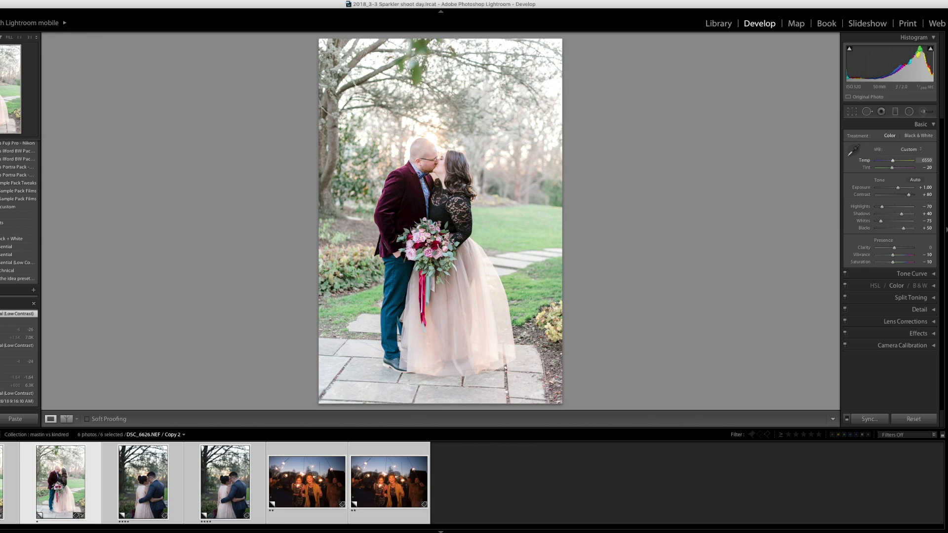
pyautogui.press('Tab')
pyautogui.write('-25')
pyautogui.press('Return')
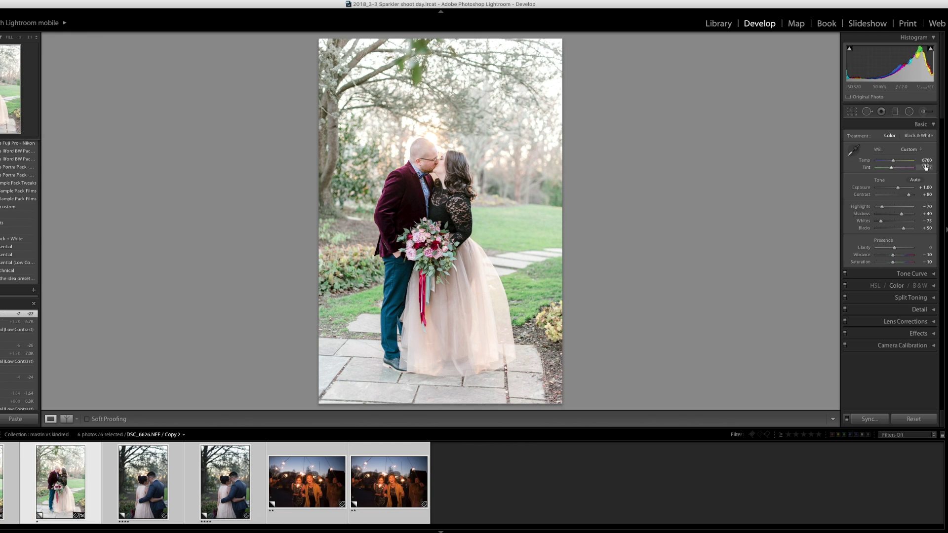
# Return to the Fuji version of the kissing couple and set its temperature to 7300 and exposure to +0.60.
pyautogui.press('Left')
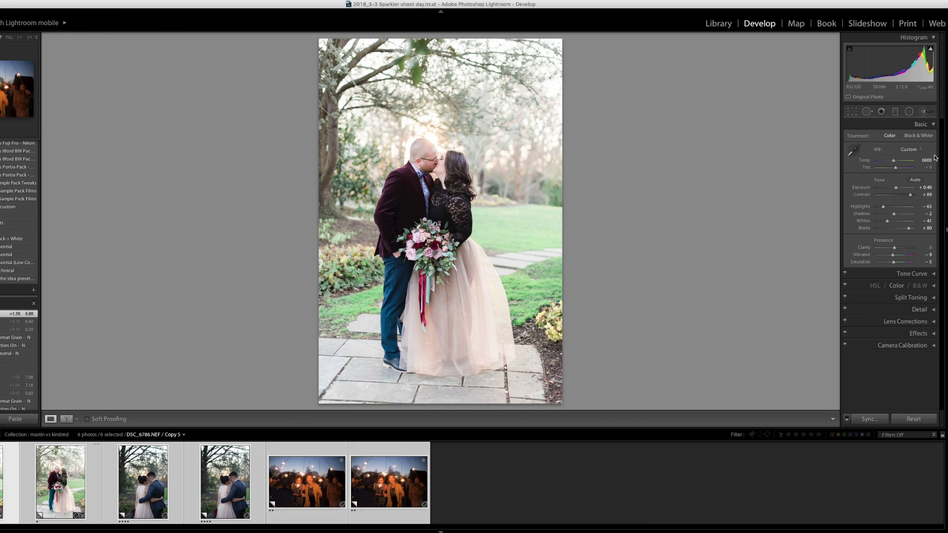
pyautogui.moveTo(924, 159); pyautogui.dragTo(935, 160)
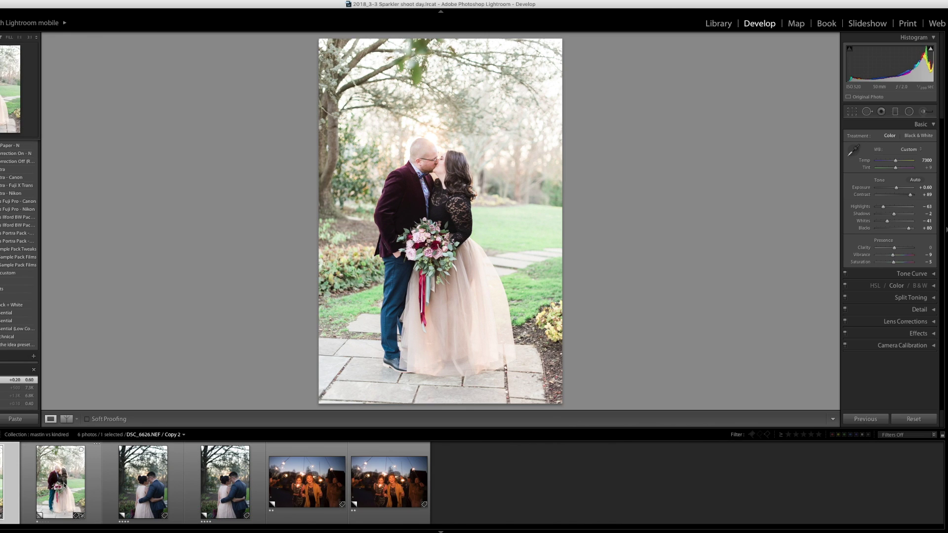
# Compare the two kissing couple edits side by side, examining the lace, hair and background grain up close.
pyautogui.keyDown('shift'); pyautogui.click(64, 486); pyautogui.keyUp('shift')
pyautogui.press('c')
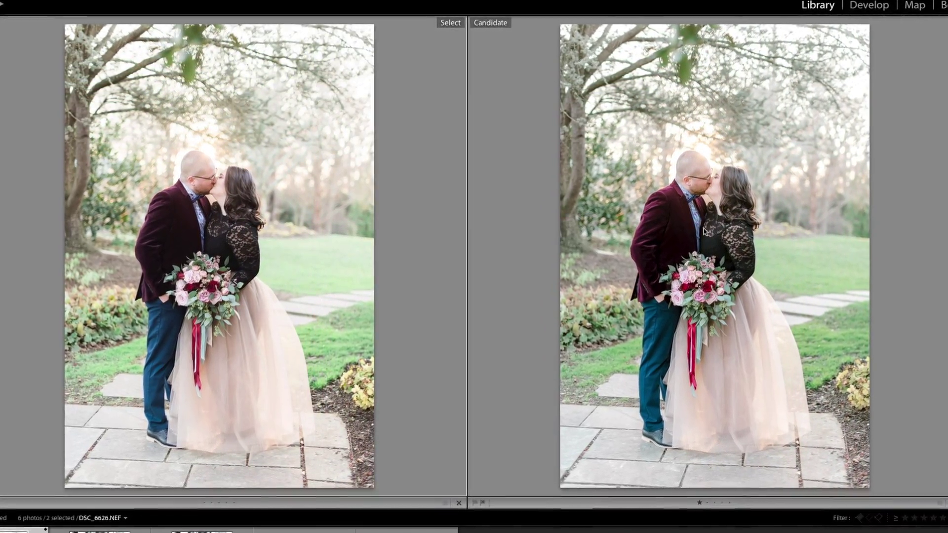
pyautogui.click(676, 347)
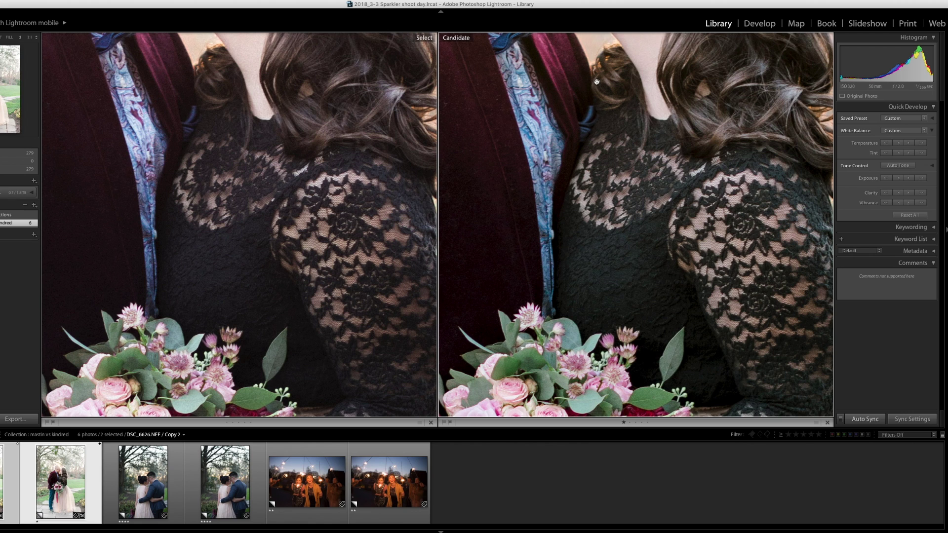
pyautogui.moveTo(622, 54); pyautogui.dragTo(624, 189)
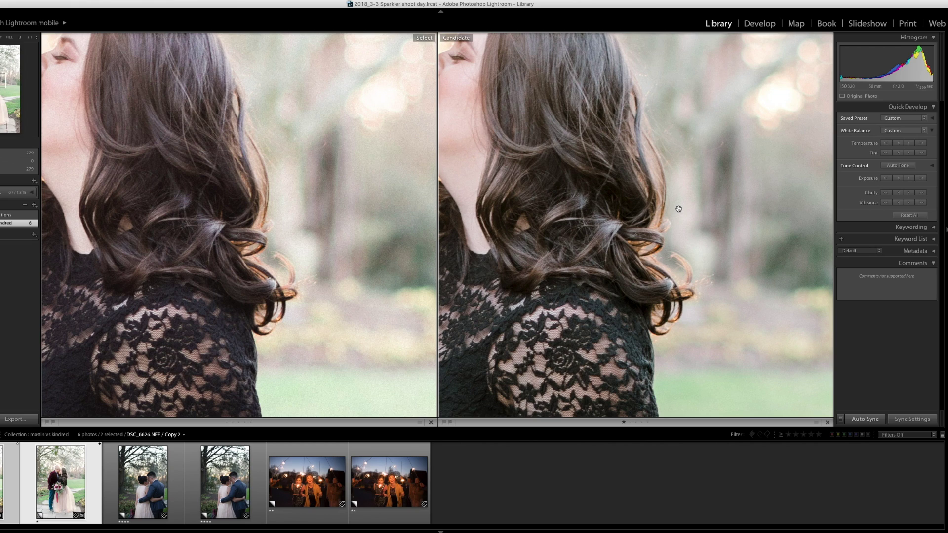
pyautogui.click(217, 291)
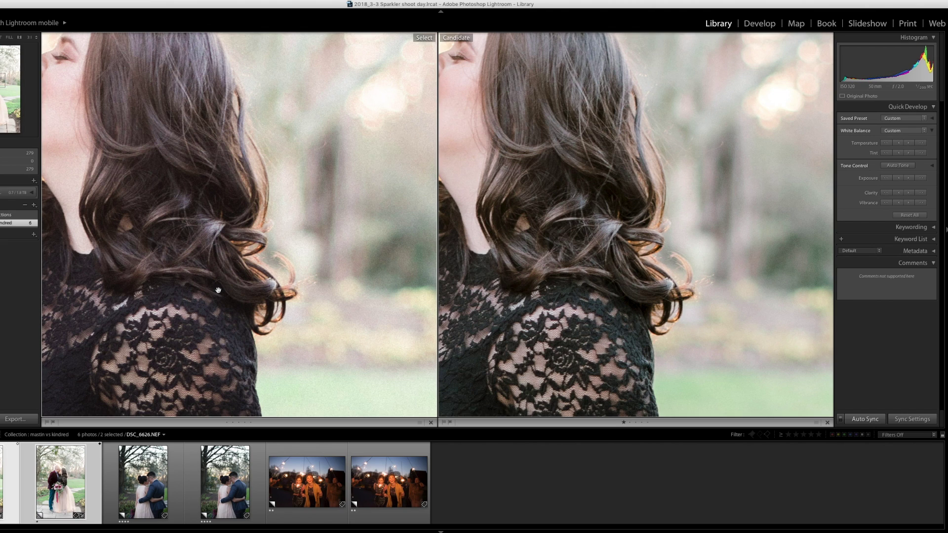
pyautogui.click(238, 265)
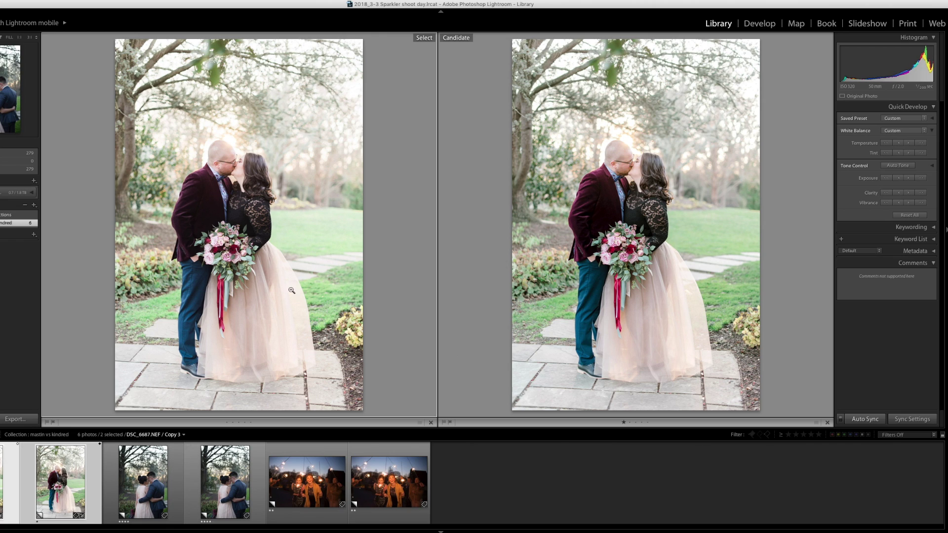
# Apply the Fuji Pro 400H Neutral preset to the first photo of the embracing couple, with exposure +0.80 and temperature 7250.
pyautogui.click(128, 490)
pyautogui.press('d')
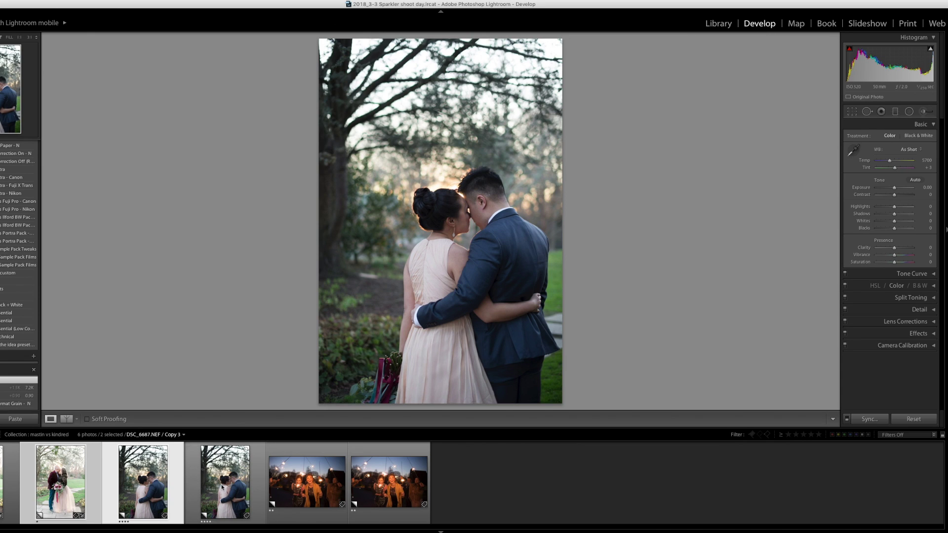
pyautogui.click(173, 490)
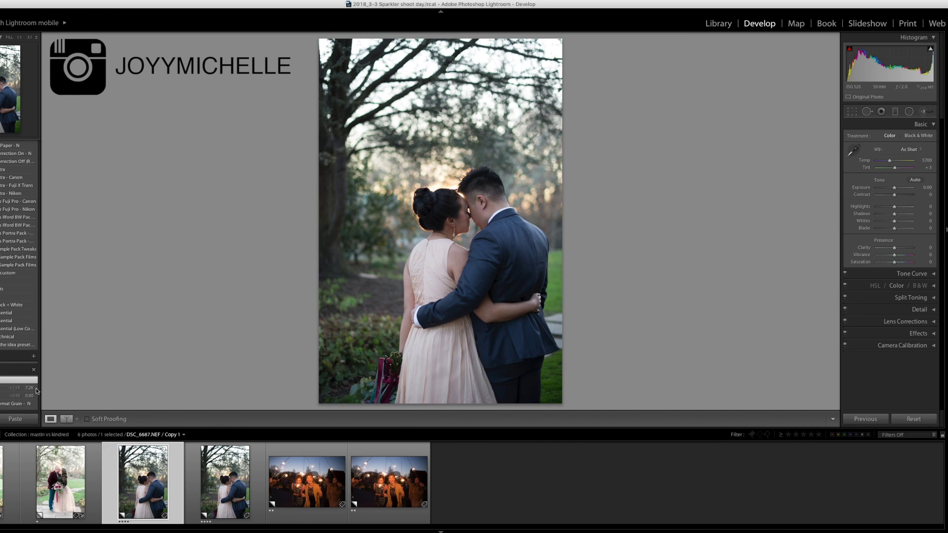
pyautogui.scroll(5, 19, 296)
pyautogui.click(12, 272)
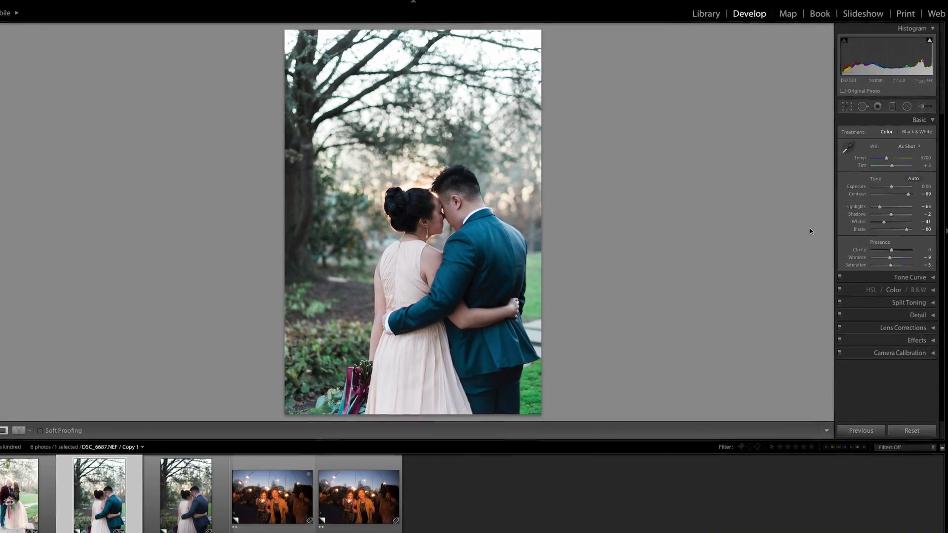
pyautogui.moveTo(925, 186); pyautogui.dragTo(916, 146)
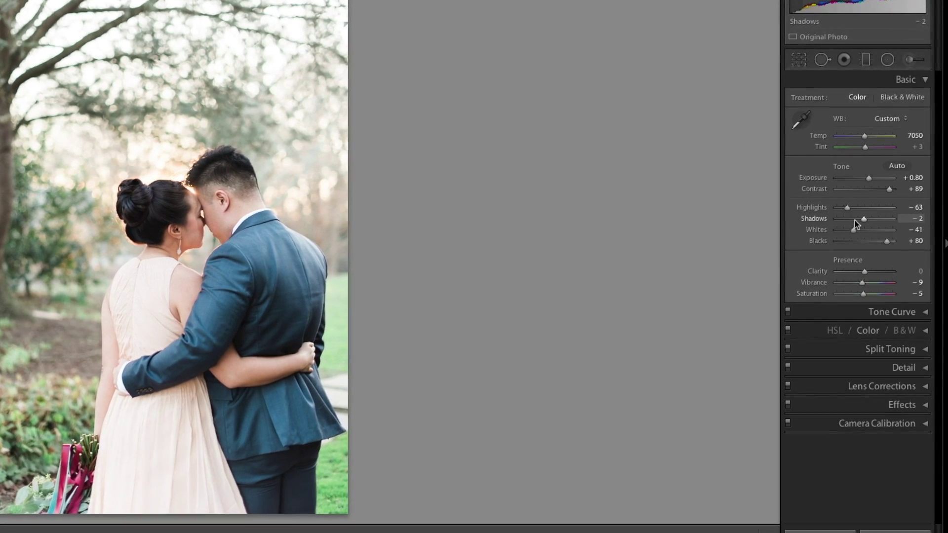
# Apply the Kindred Essential (Low Contrast) preset to the embracing couple's second copy, with temperature 6950 and tint -27.
pyautogui.press('Right')
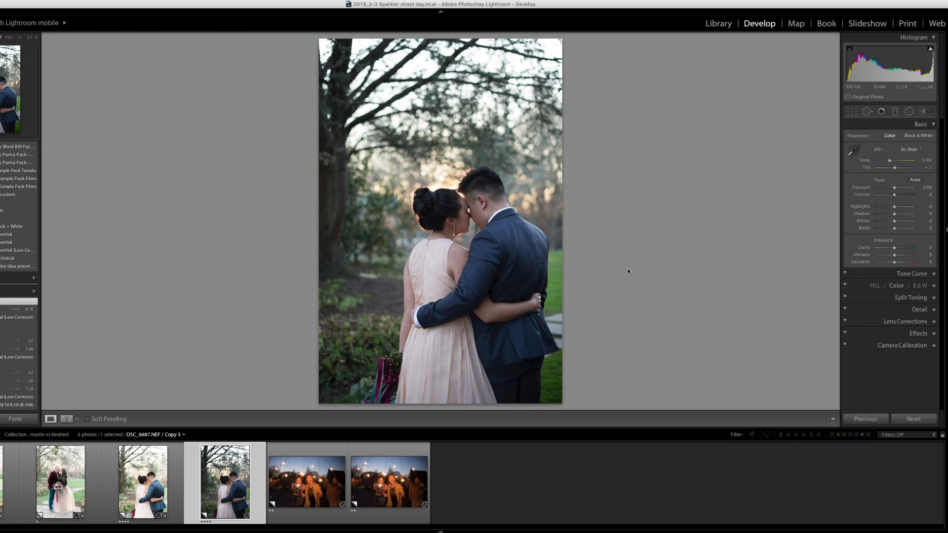
pyautogui.click(15, 251)
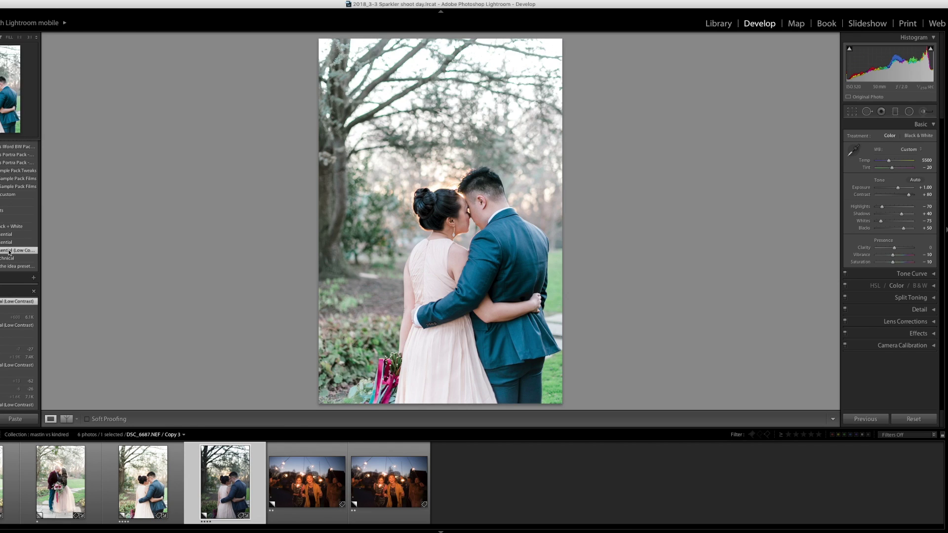
pyautogui.click(930, 160)
pyautogui.write('6800')
pyautogui.press('Return')
pyautogui.press('Up')
pyautogui.press('Up')
pyautogui.press('Up')
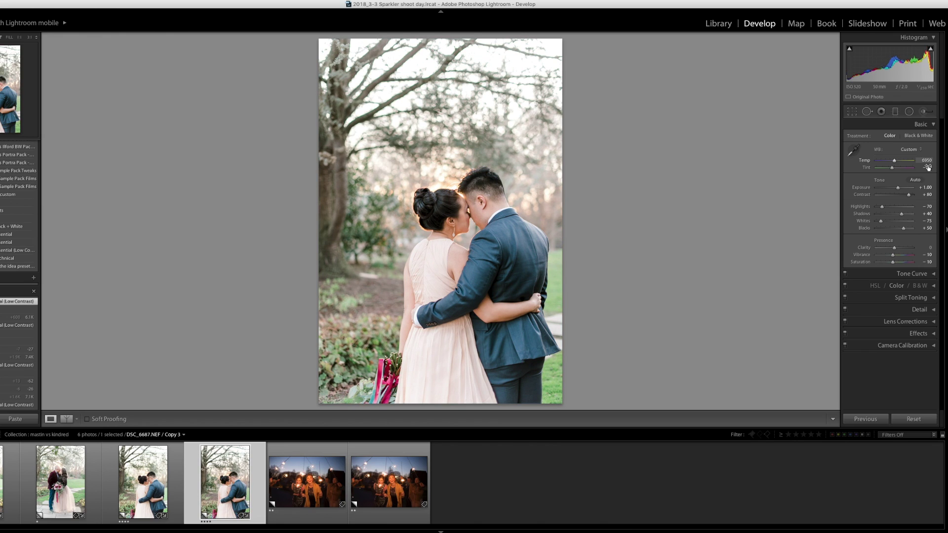
pyautogui.press('Down')
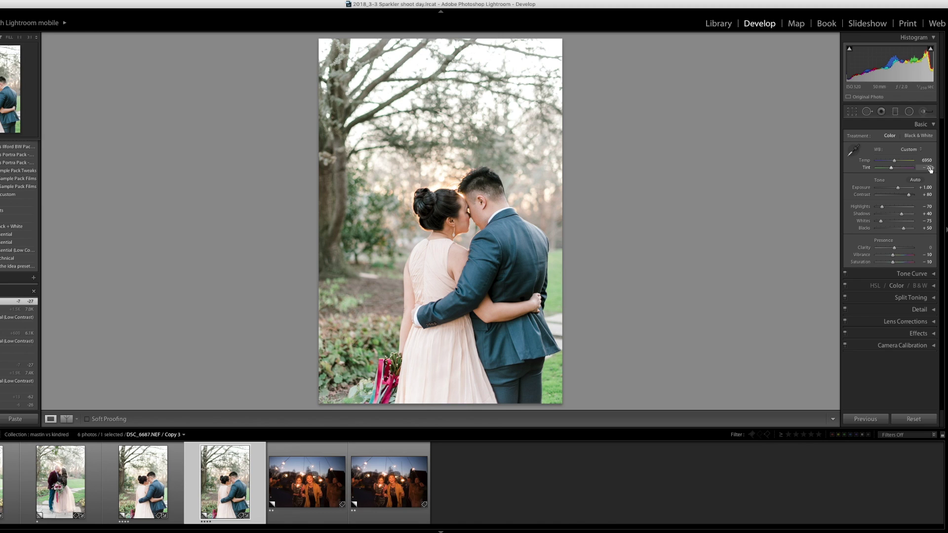
# Compare the two embracing couple edits side by side, examining the hair and background highlights up close.
pyautogui.keyDown('shift'); pyautogui.click(129, 459); pyautogui.keyUp('shift')
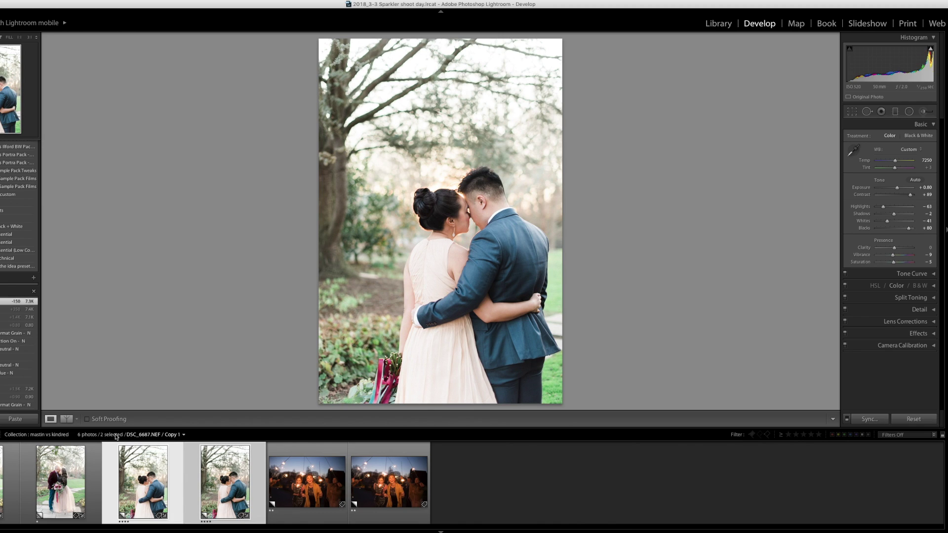
pyautogui.press('c')
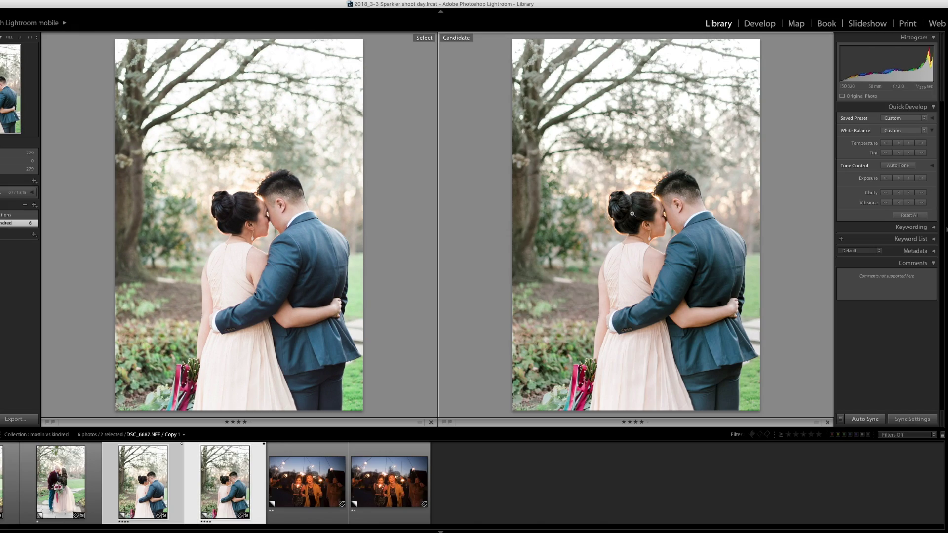
pyautogui.click(612, 319)
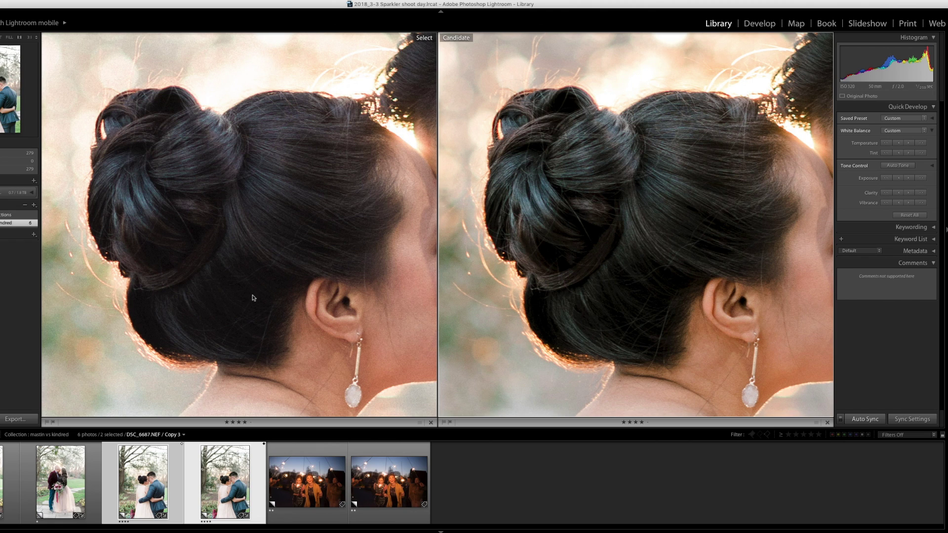
pyautogui.moveTo(252, 298); pyautogui.dragTo(259, 370)
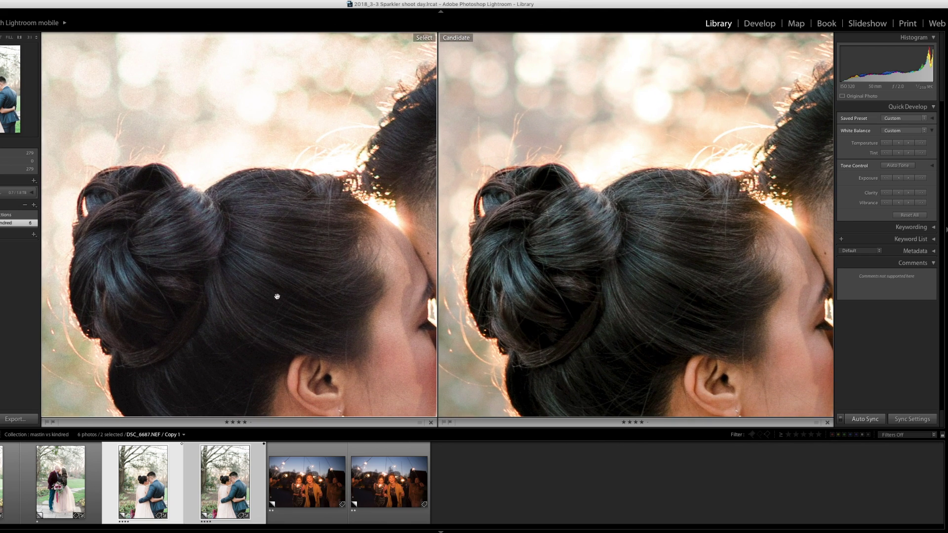
pyautogui.click(277, 296)
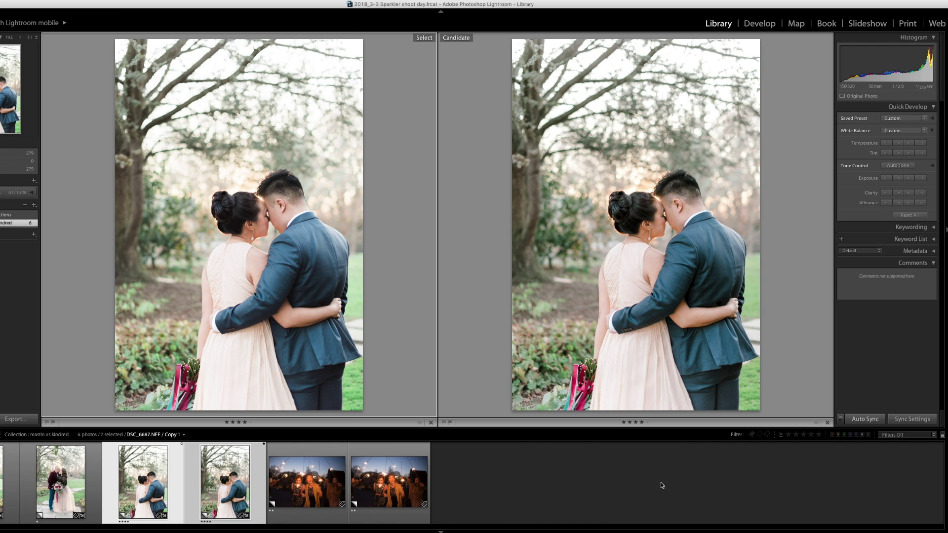
# Apply the Mastin Labs black-and-white Medium Format preset with lens correction on to the first sparkler photo, and set Blacks to +88.
pyautogui.press('Right')
pyautogui.click(760, 23)
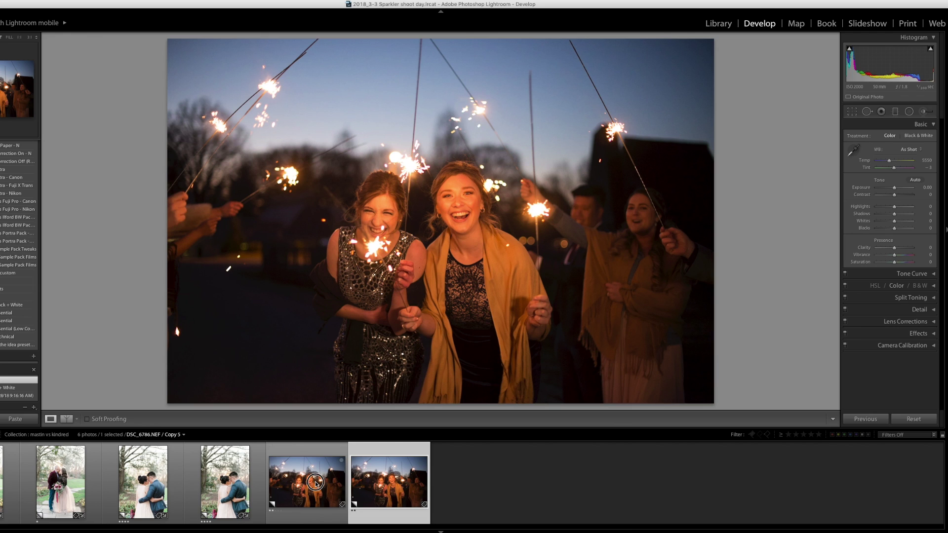
pyautogui.click(317, 485)
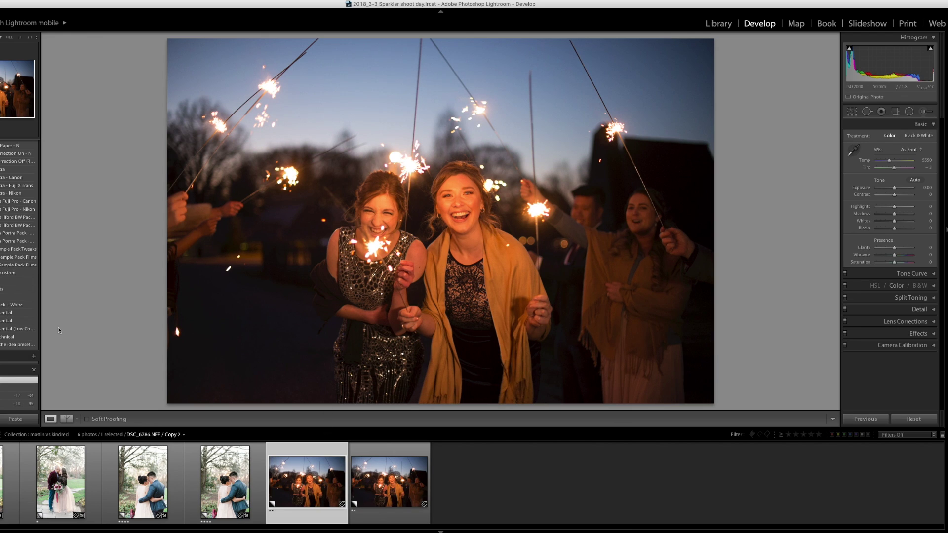
pyautogui.scroll(5, 20, 287)
pyautogui.scroll(1, 20, 287)
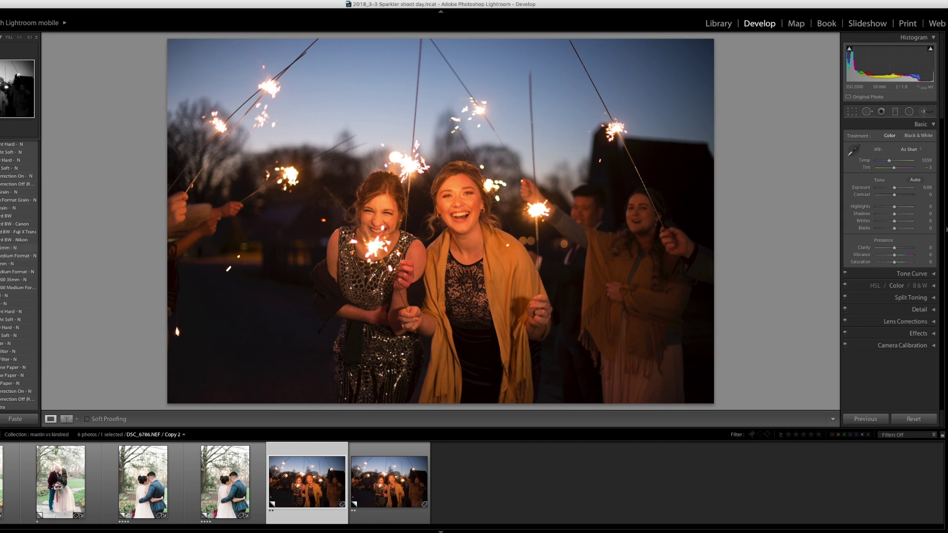
pyautogui.click(20, 287)
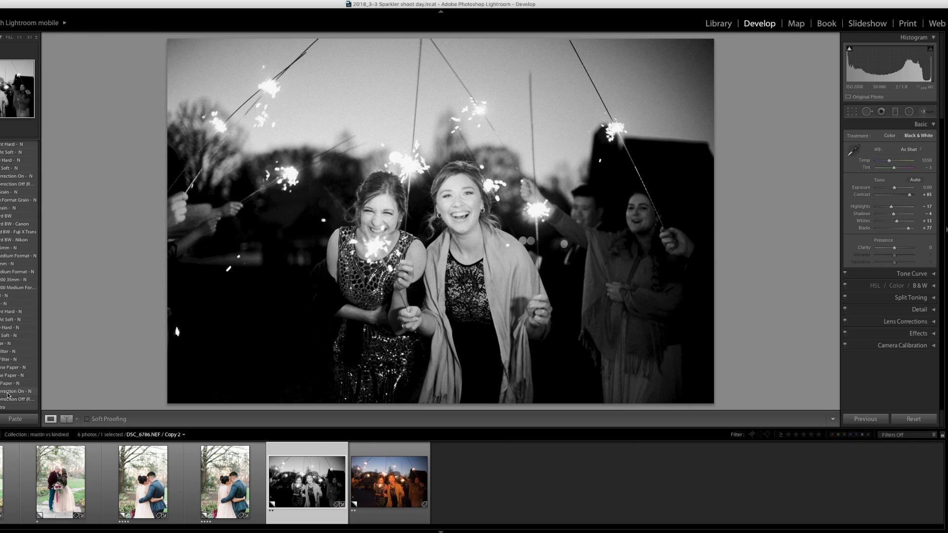
pyautogui.click(7, 392)
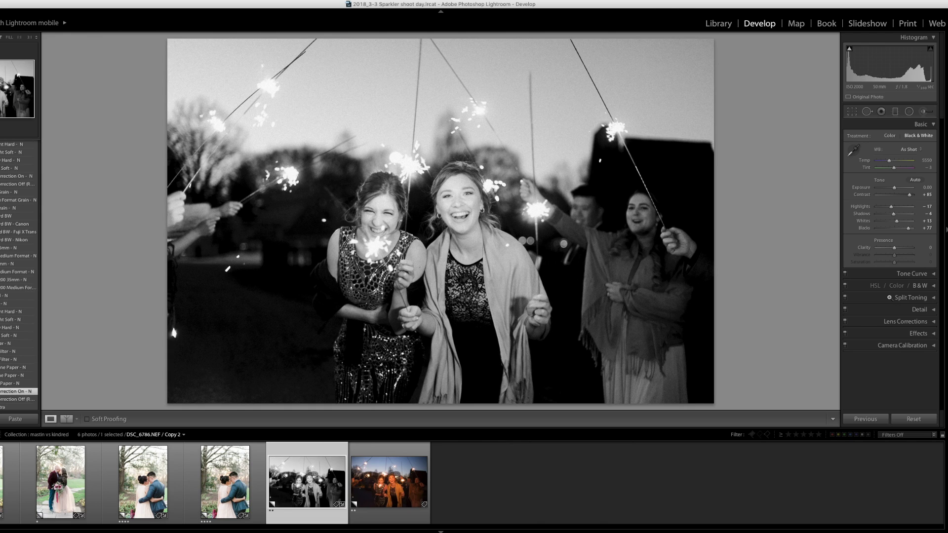
pyautogui.moveTo(907, 228); pyautogui.dragTo(910, 228)
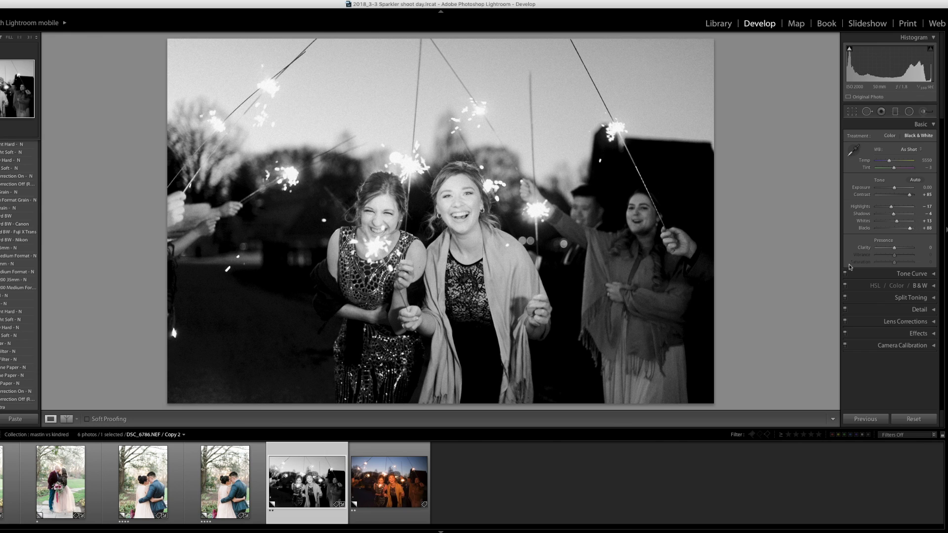
# Apply the Kindred Black + White preset to the second copy of the sparkler photo.
pyautogui.press('Right')
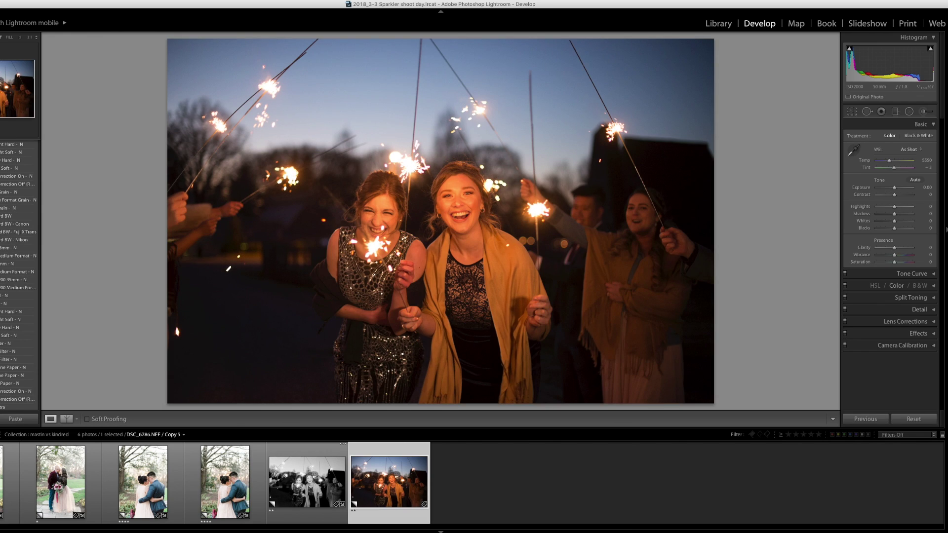
pyautogui.scroll(-10, 19, 285)
pyautogui.click(18, 283)
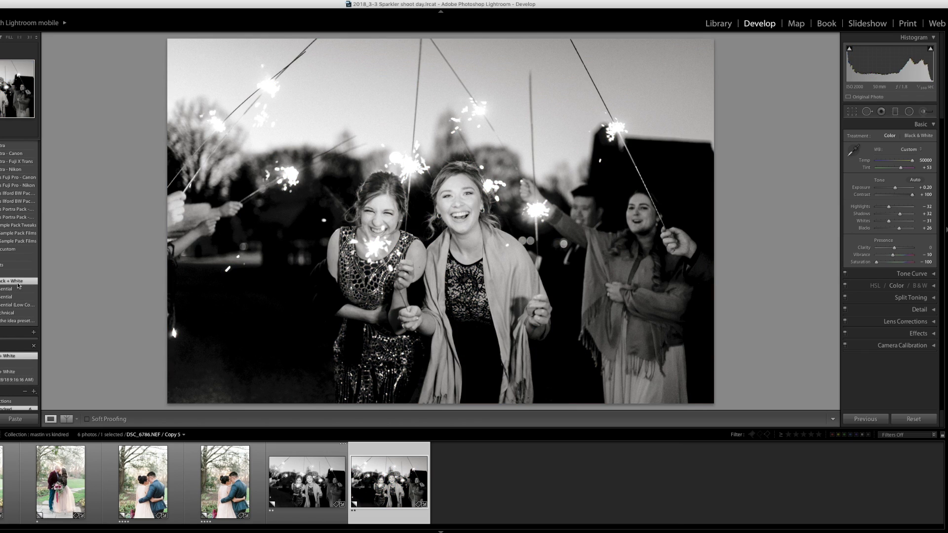
# Compare the two black-and-white sparkler edits side by side.
pyautogui.keyDown('super'); pyautogui.click(305, 481); pyautogui.keyUp('super')
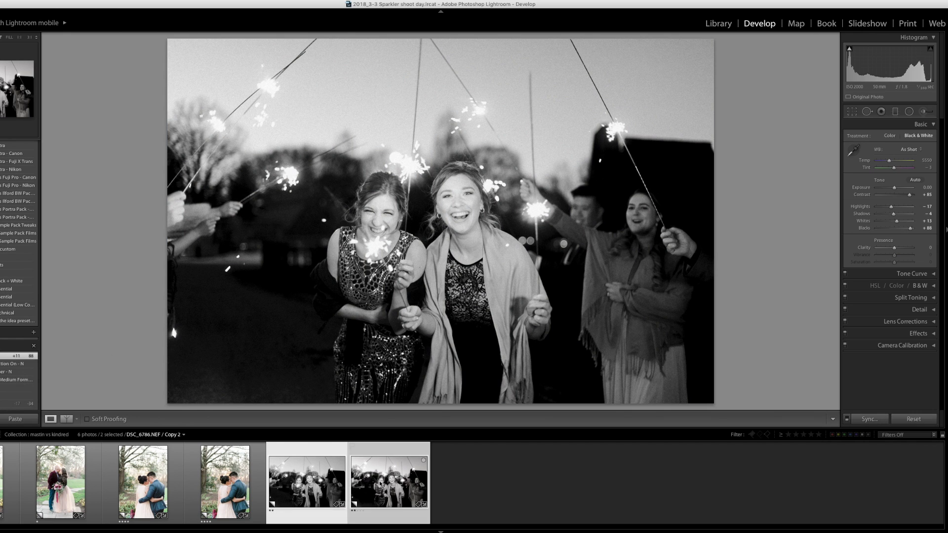
pyautogui.press('c')
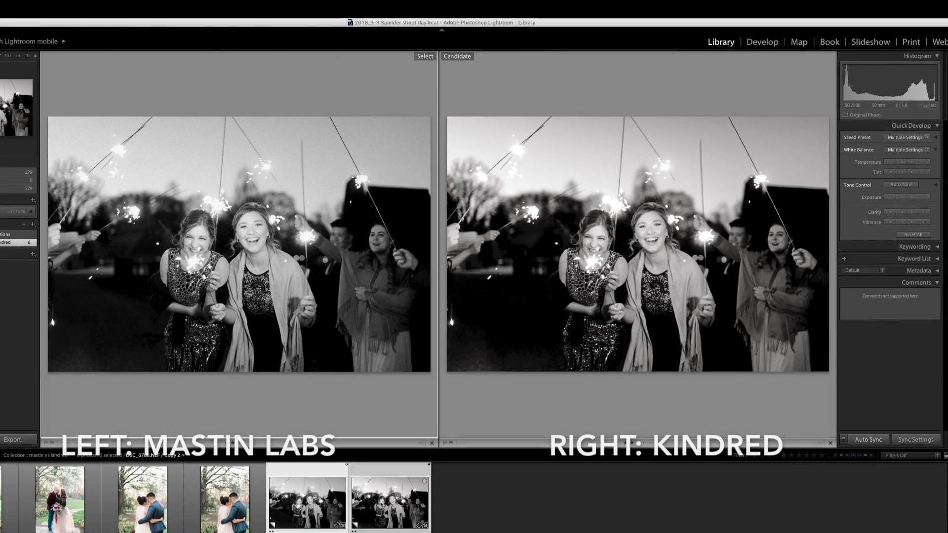